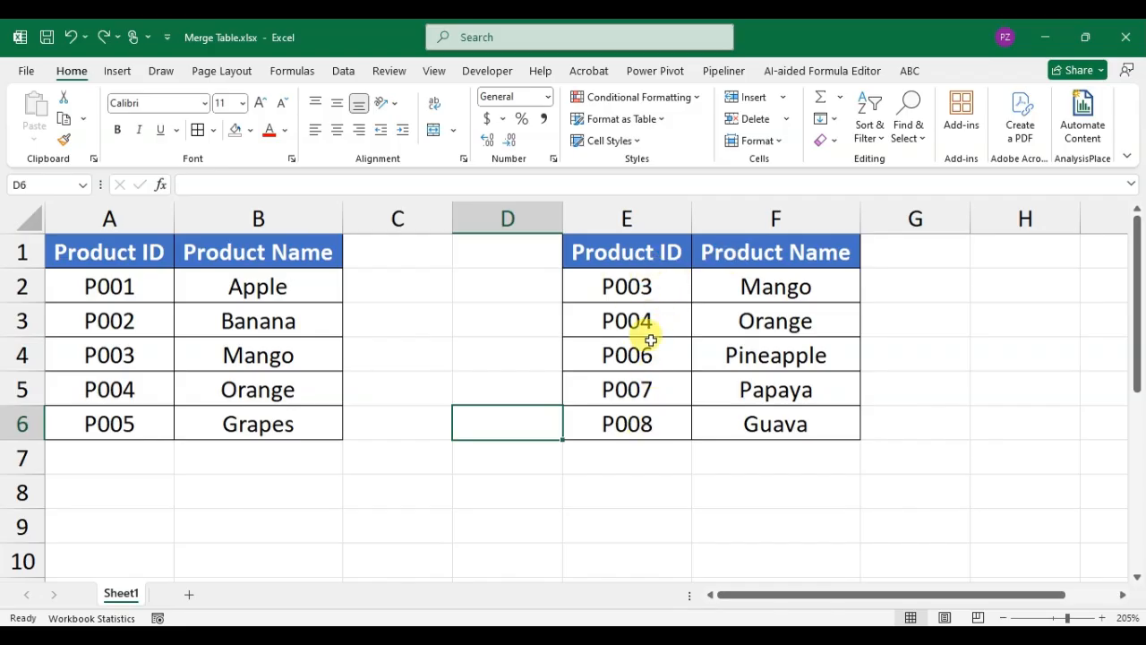
{"action": "left_click_drag", "start_coordinate": [614, 277], "coordinate": [659, 317]}
{"action": "left_click_drag", "start_coordinate": [98, 364], "coordinate": [128, 379]}
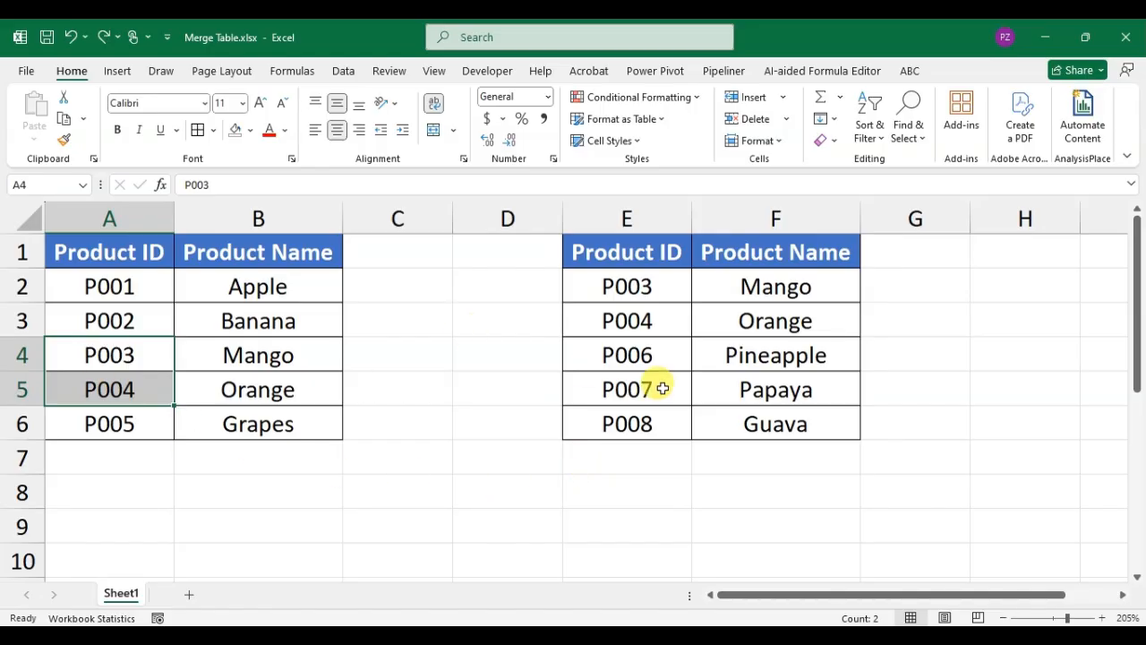
Convert the product ranges A1:B6 and E1:F6 into two separate Excel tables with headers.
{"action": "left_click", "coordinate": [156, 321]}
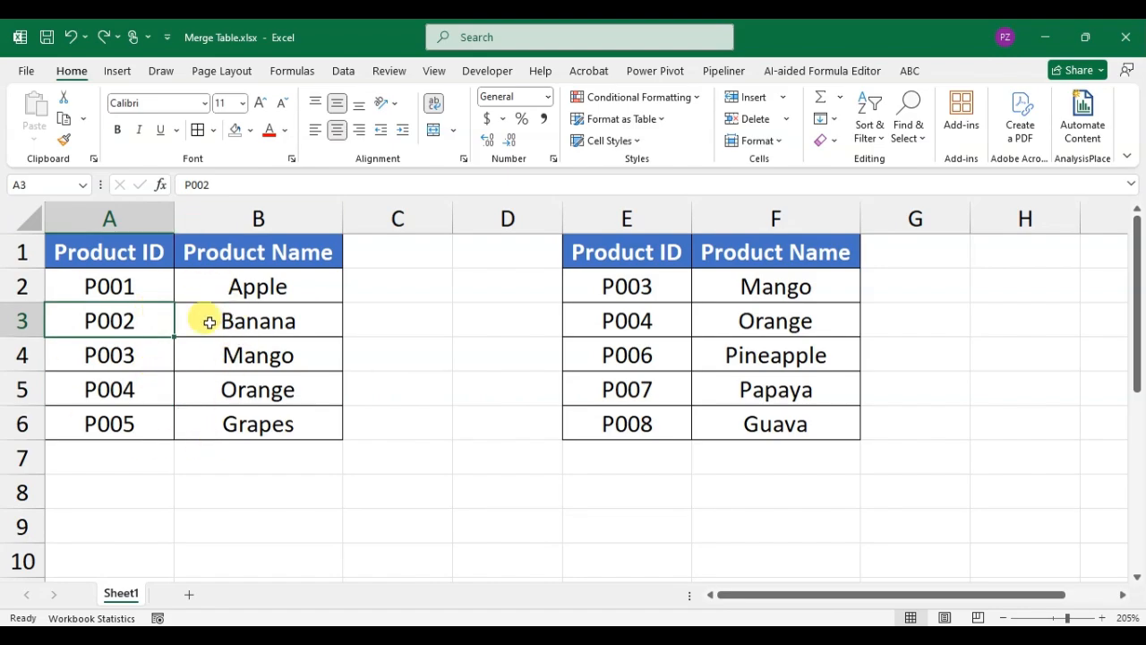
{"action": "key", "text": "ctrl+t"}
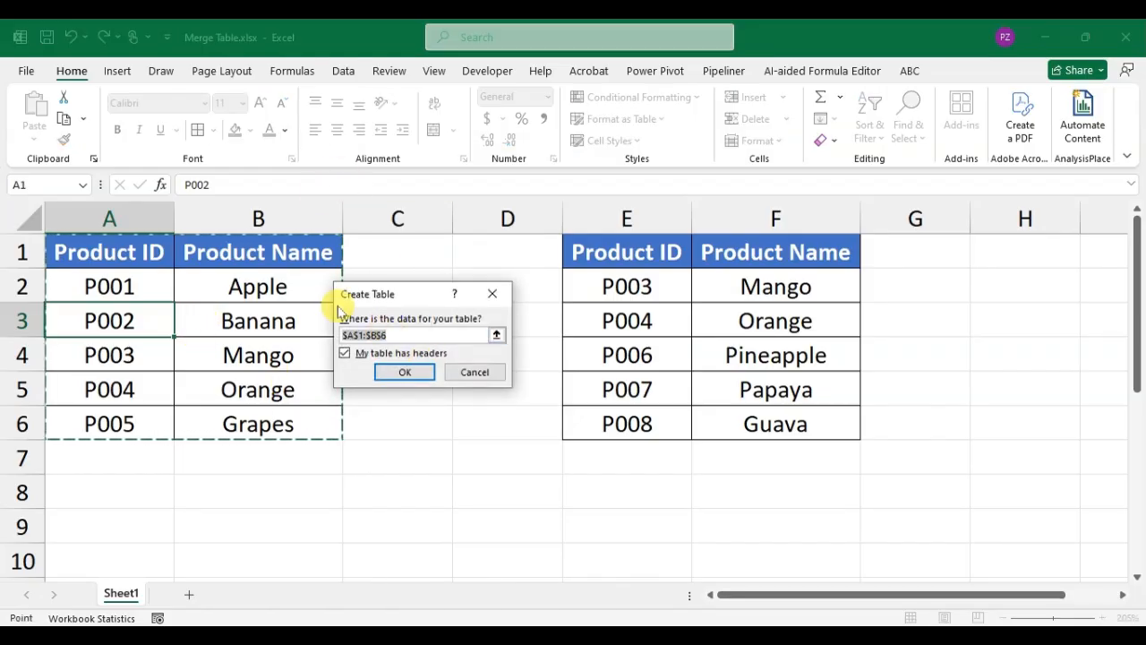
{"action": "left_click", "coordinate": [406, 373]}
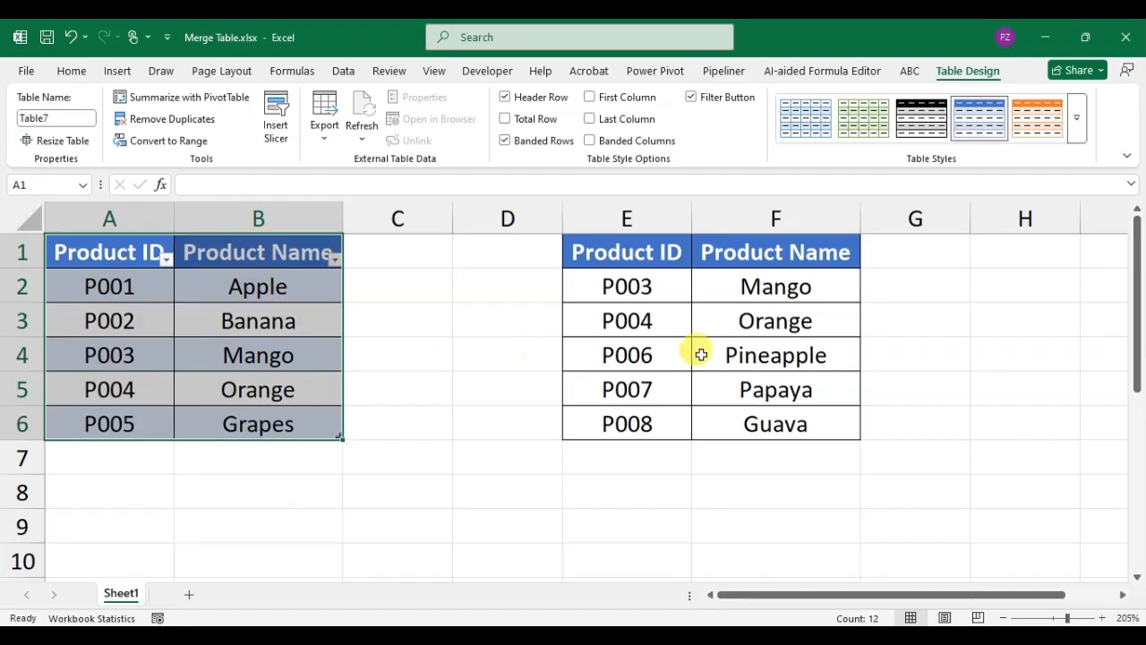
{"action": "left_click", "coordinate": [696, 322]}
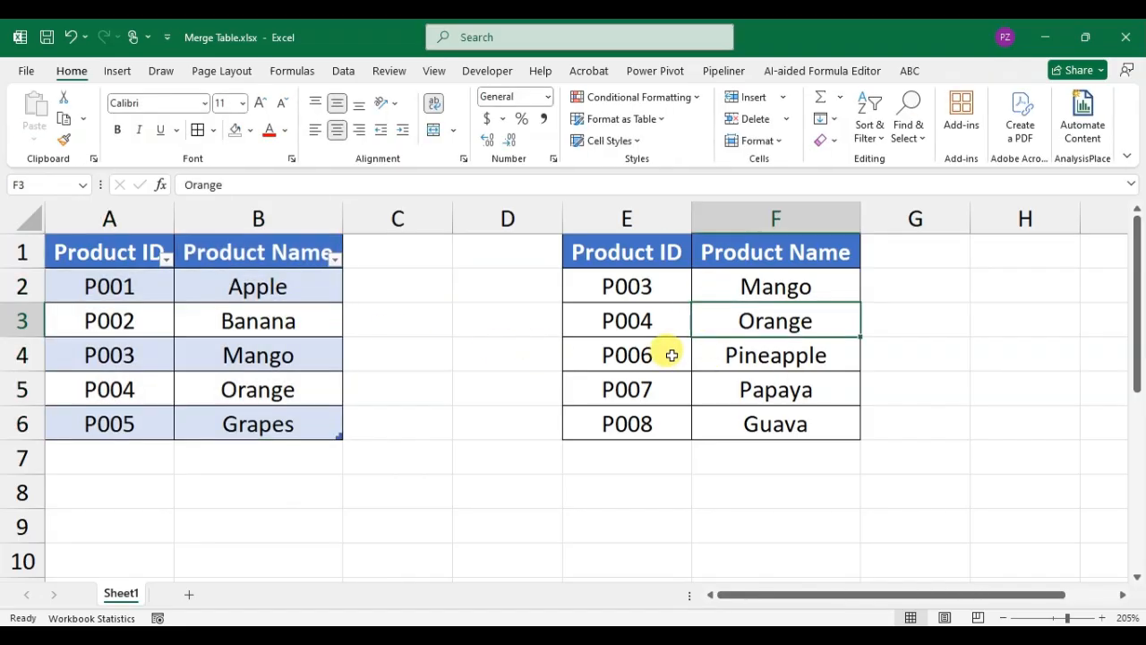
{"action": "key", "text": "ctrl+t"}
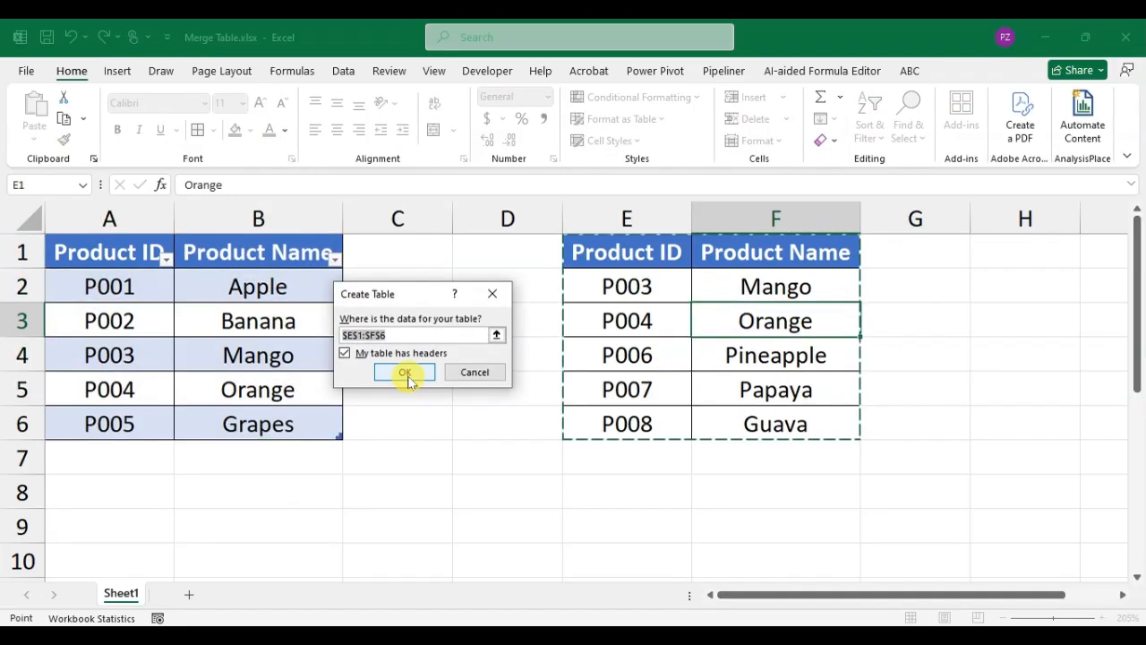
{"action": "left_click", "coordinate": [404, 374]}
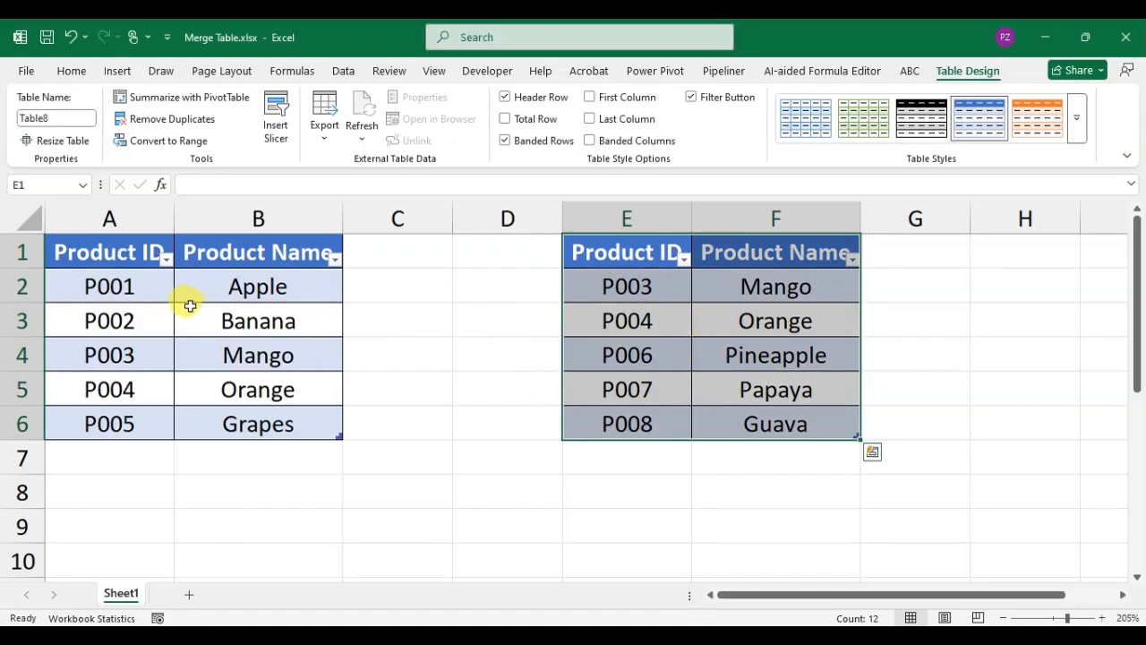
Rename the product table in columns A and B as Table1.
{"action": "left_click", "coordinate": [156, 320]}
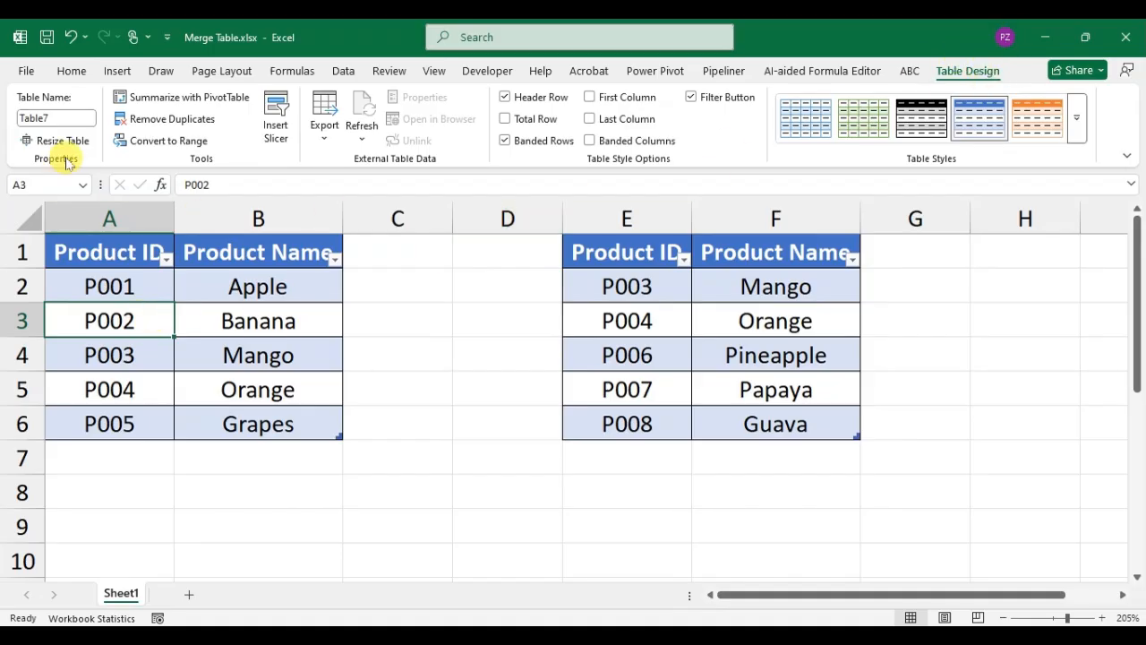
{"action": "left_click", "coordinate": [58, 116]}
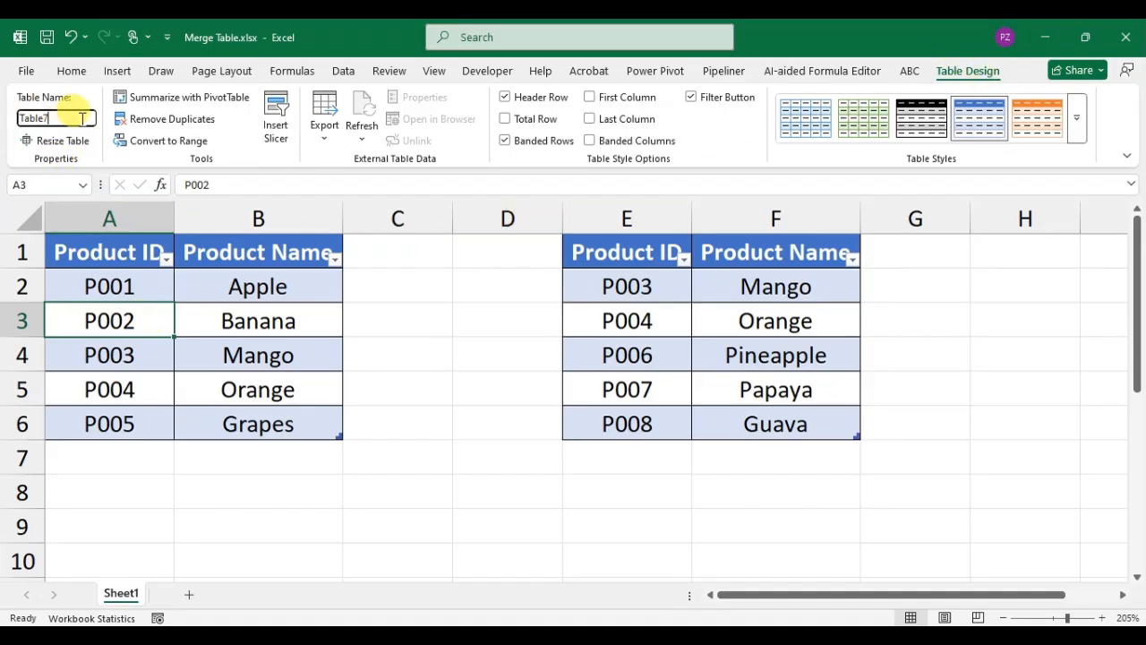
{"action": "key", "text": "BackSpace"}
{"action": "type", "text": "8"}
{"action": "left_click", "coordinate": [257, 342]}
Rename the product table in columns E and F as Table2.
{"action": "left_click", "coordinate": [604, 320]}
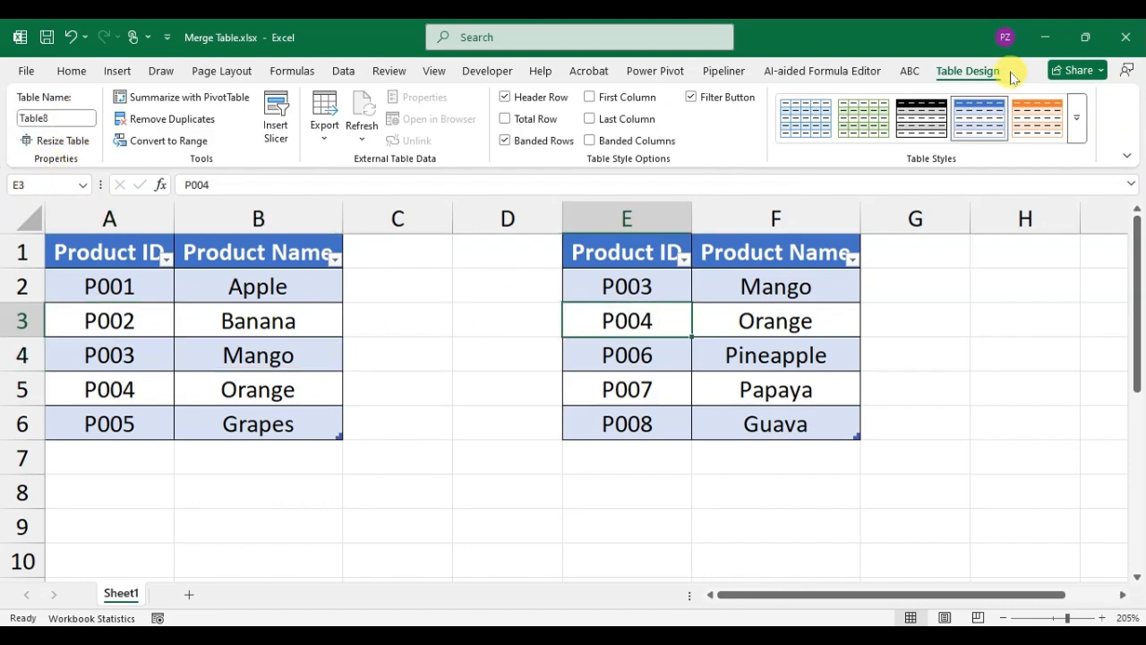
{"action": "left_click", "coordinate": [78, 116]}
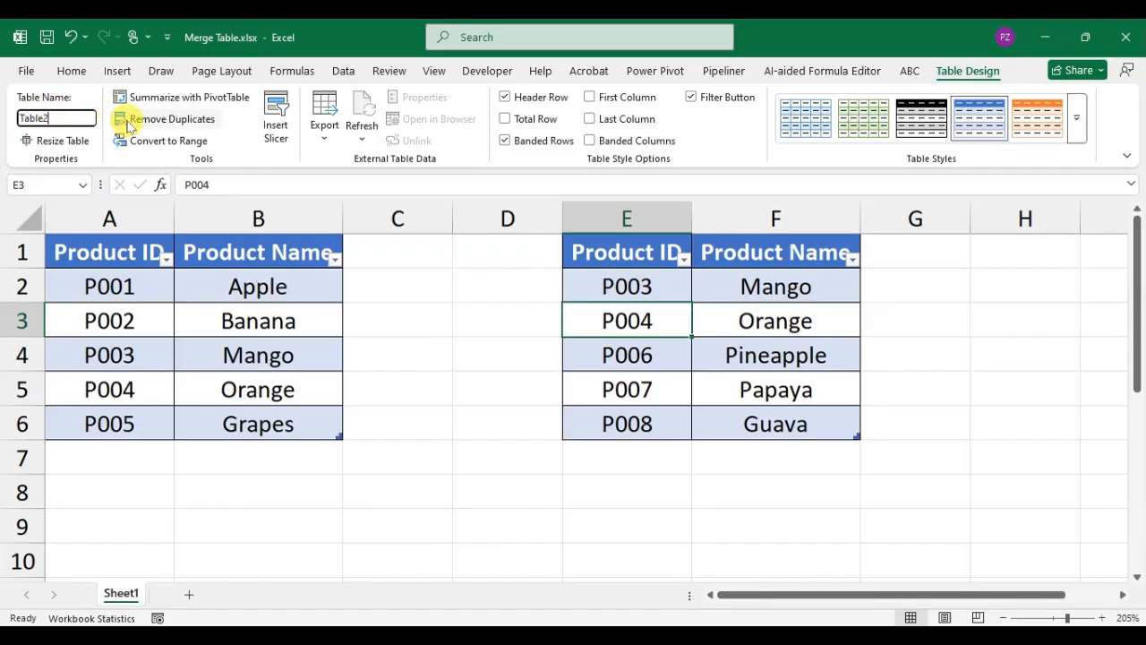
{"action": "left_click", "coordinate": [313, 351]}
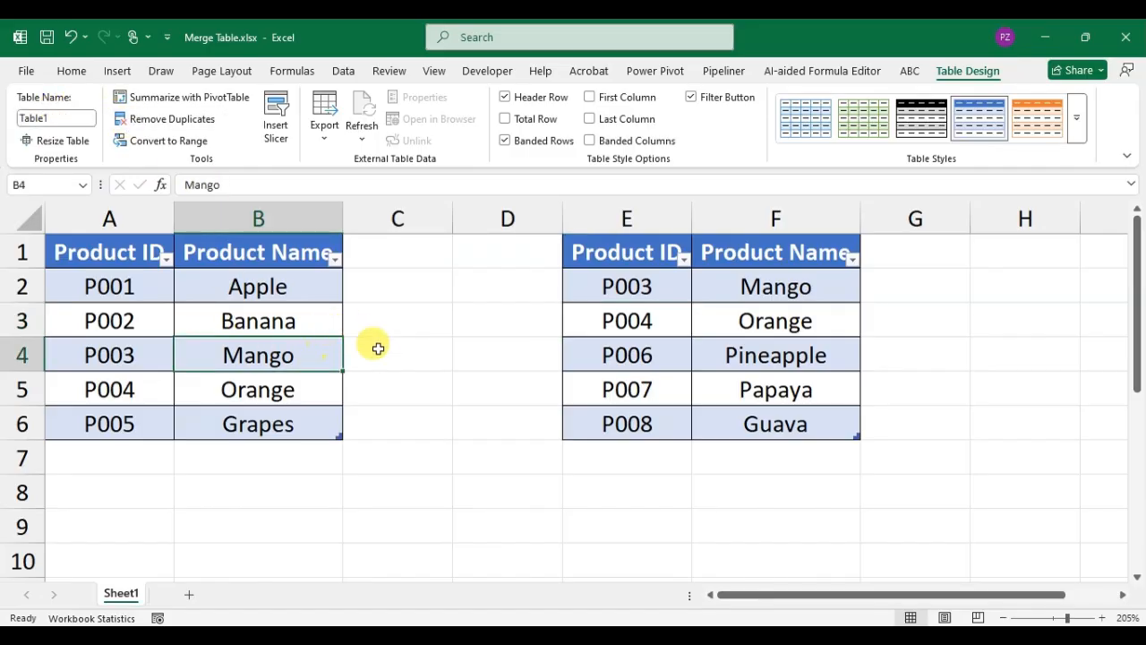
Import Table1 into Power Query from its table range and load the query to a new worksheet.
{"action": "left_click", "coordinate": [107, 290]}
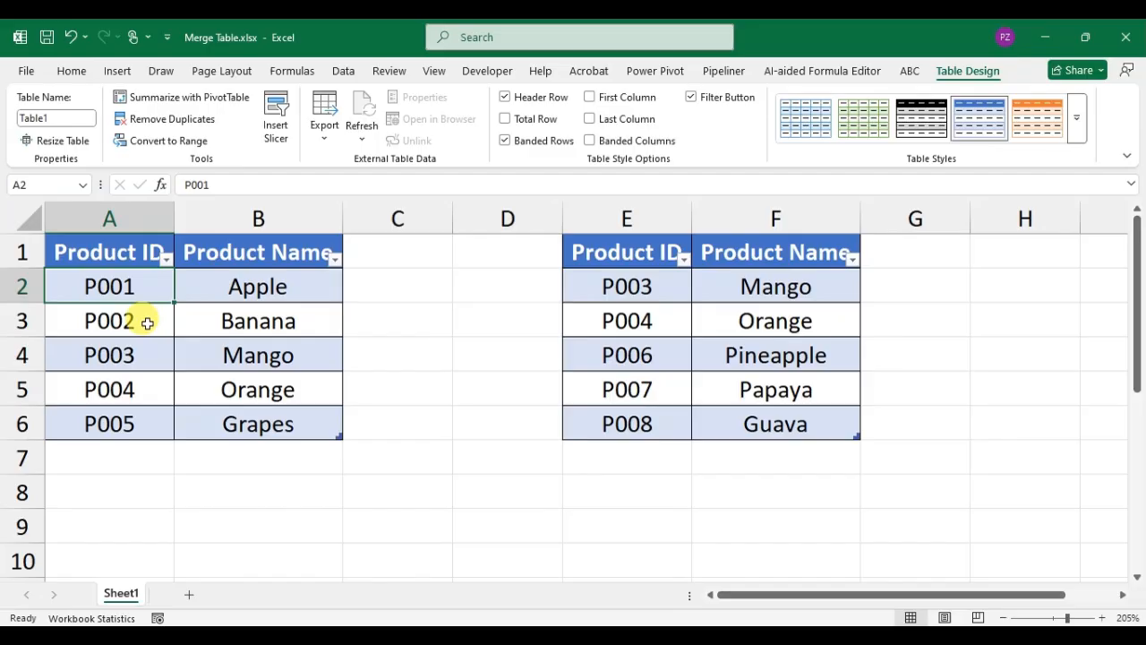
{"action": "left_click", "coordinate": [147, 322]}
{"action": "left_click", "coordinate": [341, 70]}
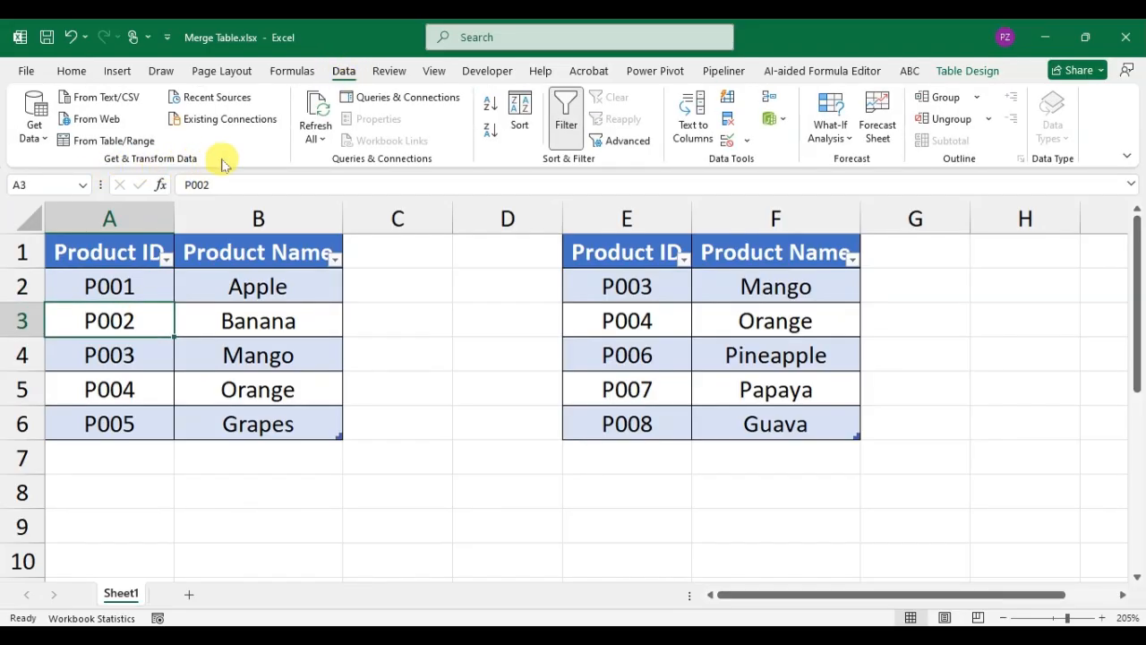
{"action": "left_click", "coordinate": [36, 130]}
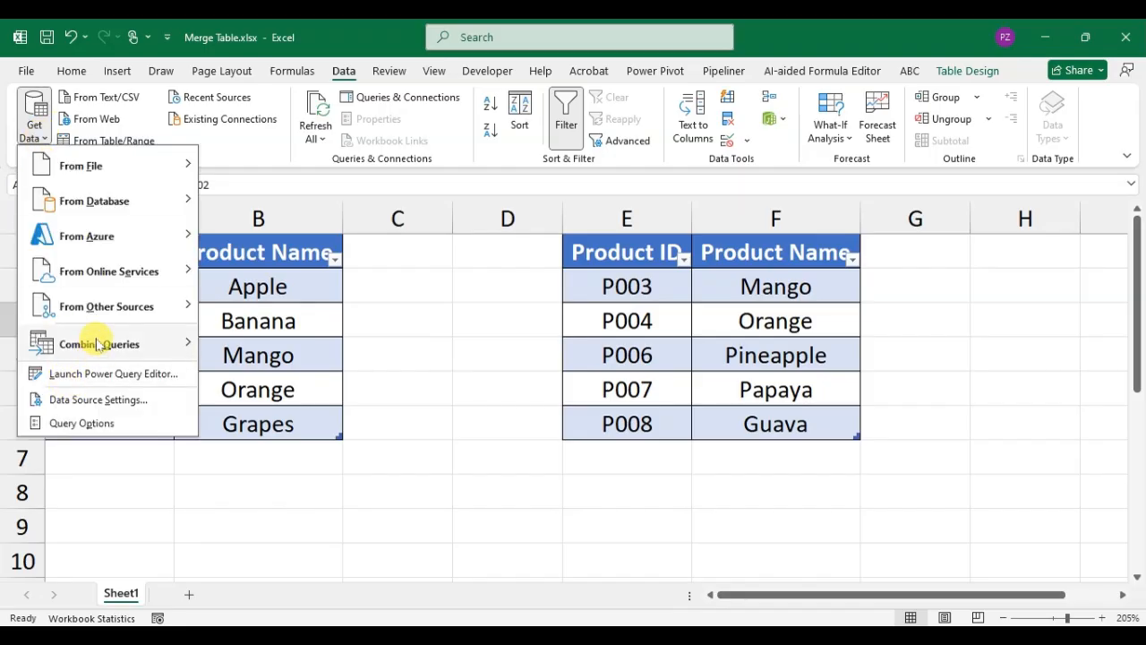
{"action": "mouse_move", "coordinate": [61, 307]}
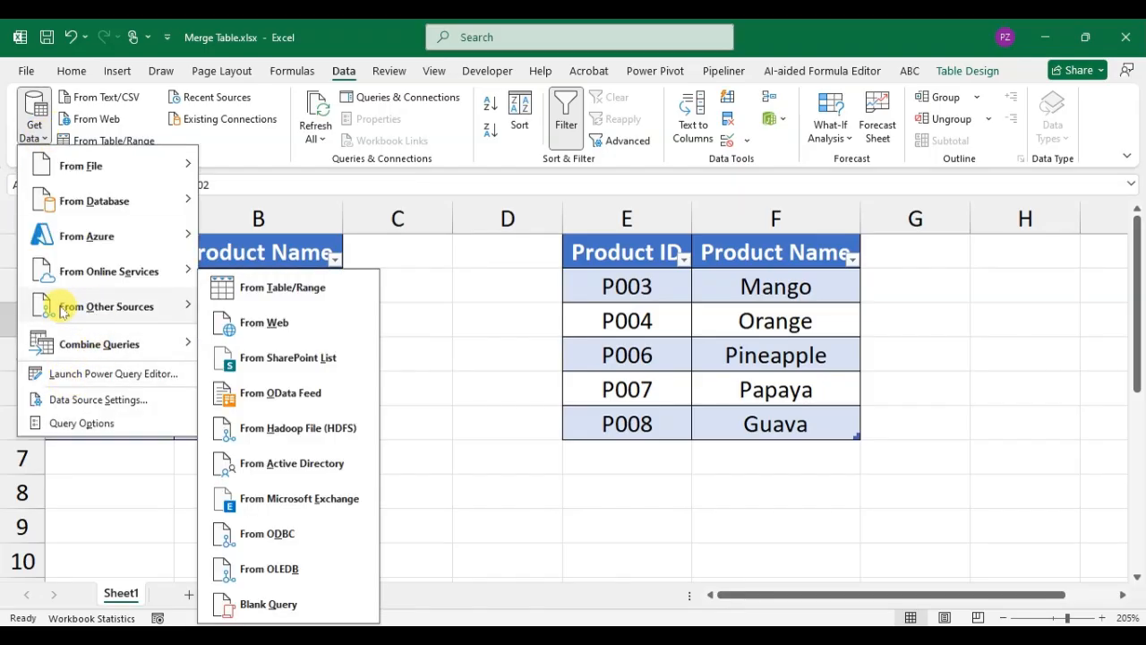
{"action": "left_click", "coordinate": [226, 288]}
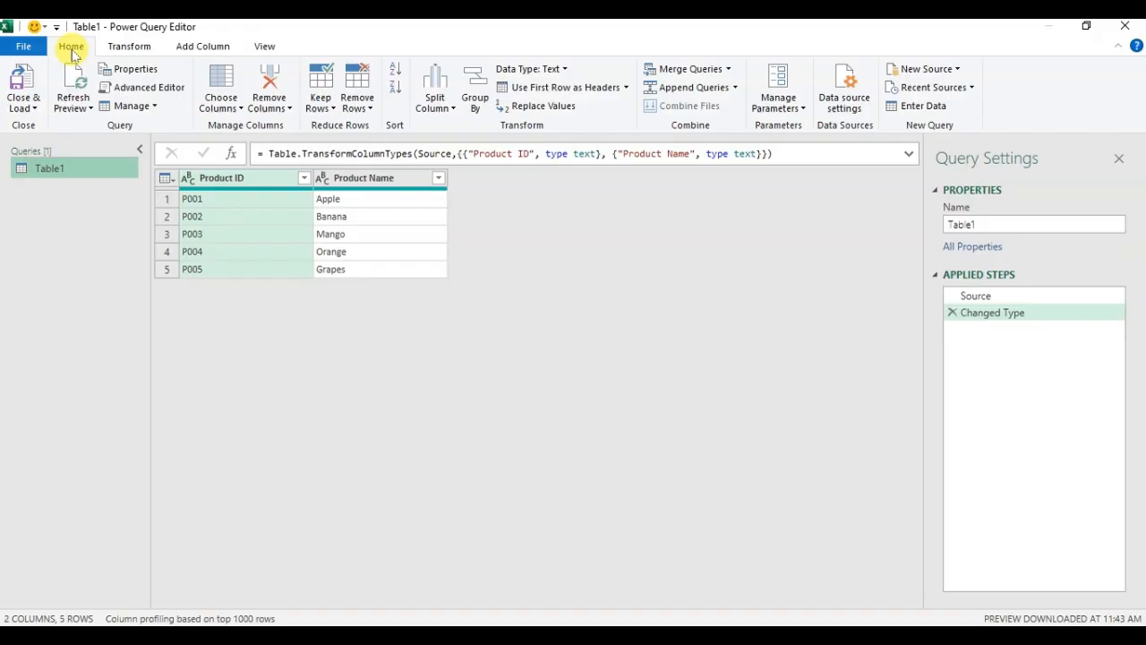
{"action": "left_click", "coordinate": [19, 99]}
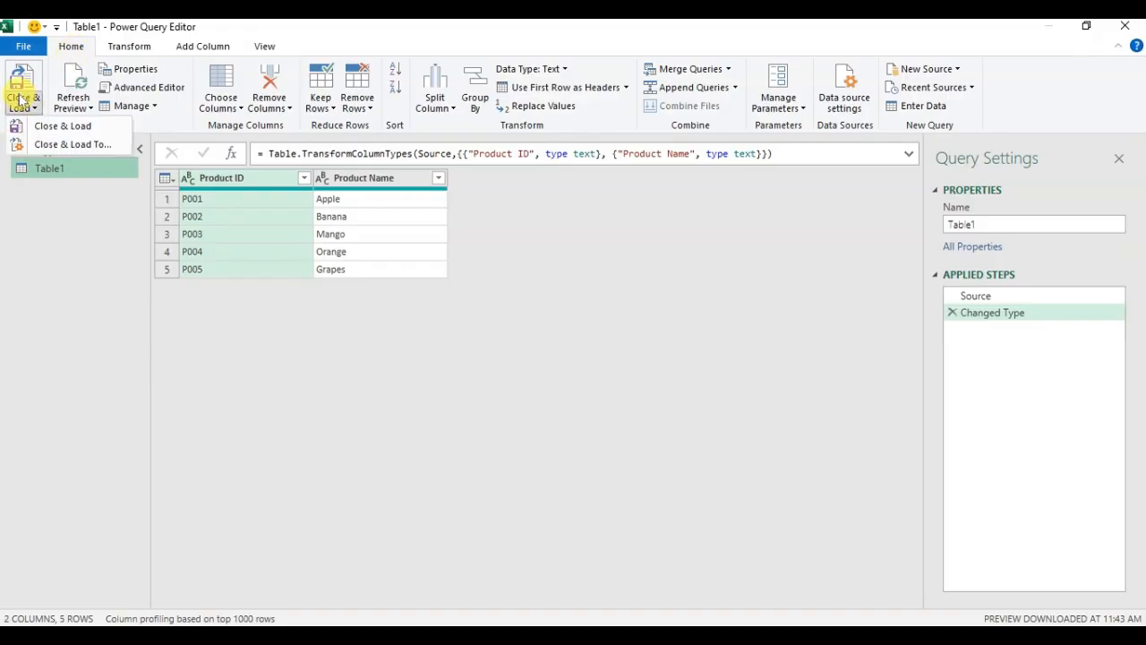
{"action": "left_click", "coordinate": [54, 126]}
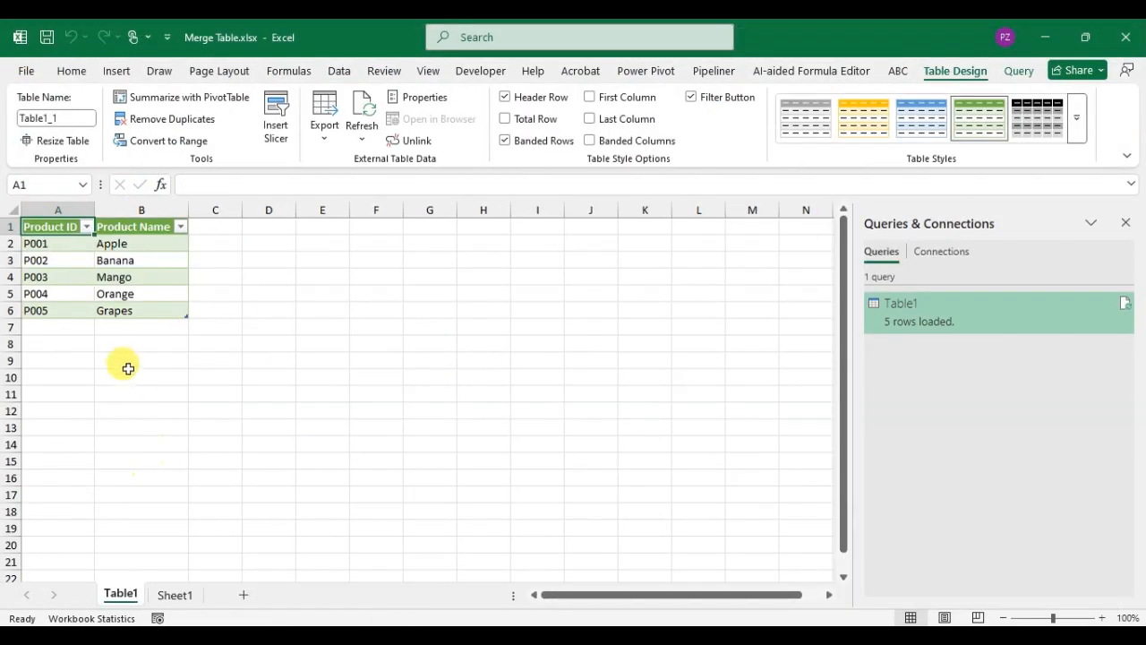
Import Table2 from Sheet1 into Power Query and load that query to its own new worksheet.
{"action": "left_click", "coordinate": [174, 594]}
{"action": "left_click", "coordinate": [606, 351]}
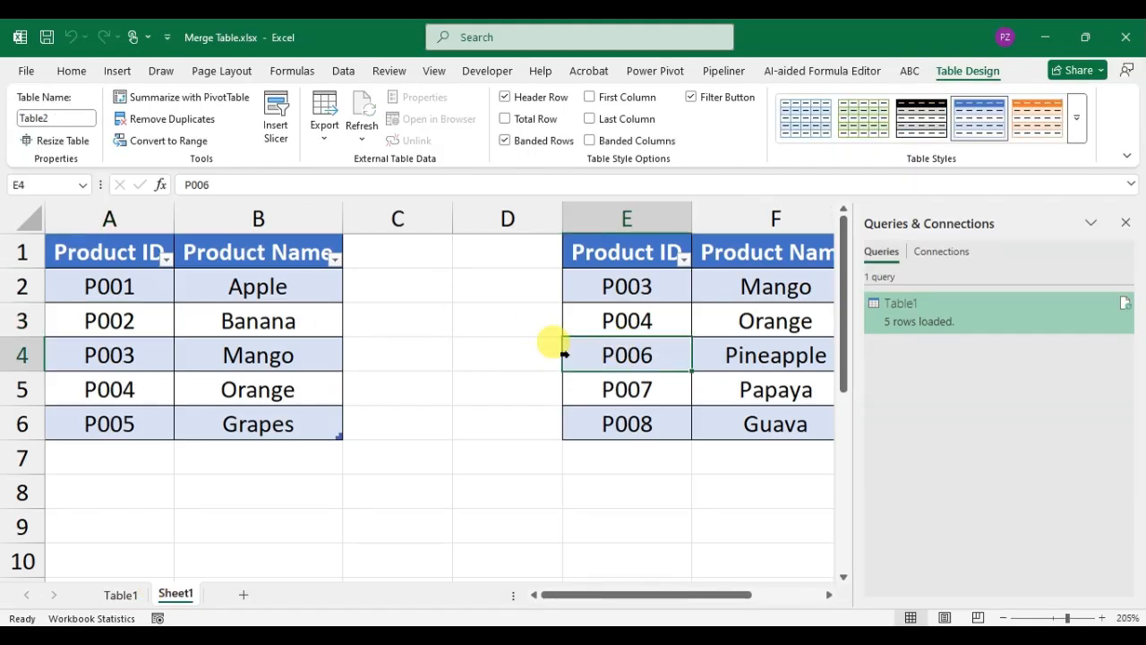
{"action": "left_click", "coordinate": [343, 71]}
{"action": "left_click", "coordinate": [49, 140]}
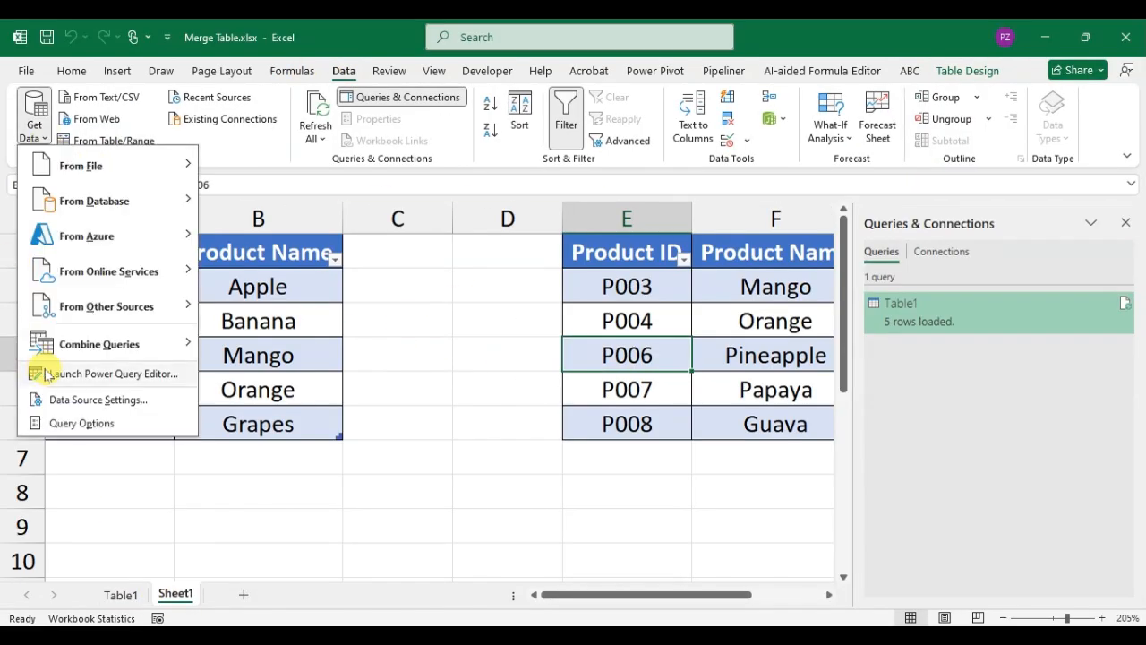
{"action": "mouse_move", "coordinate": [72, 309]}
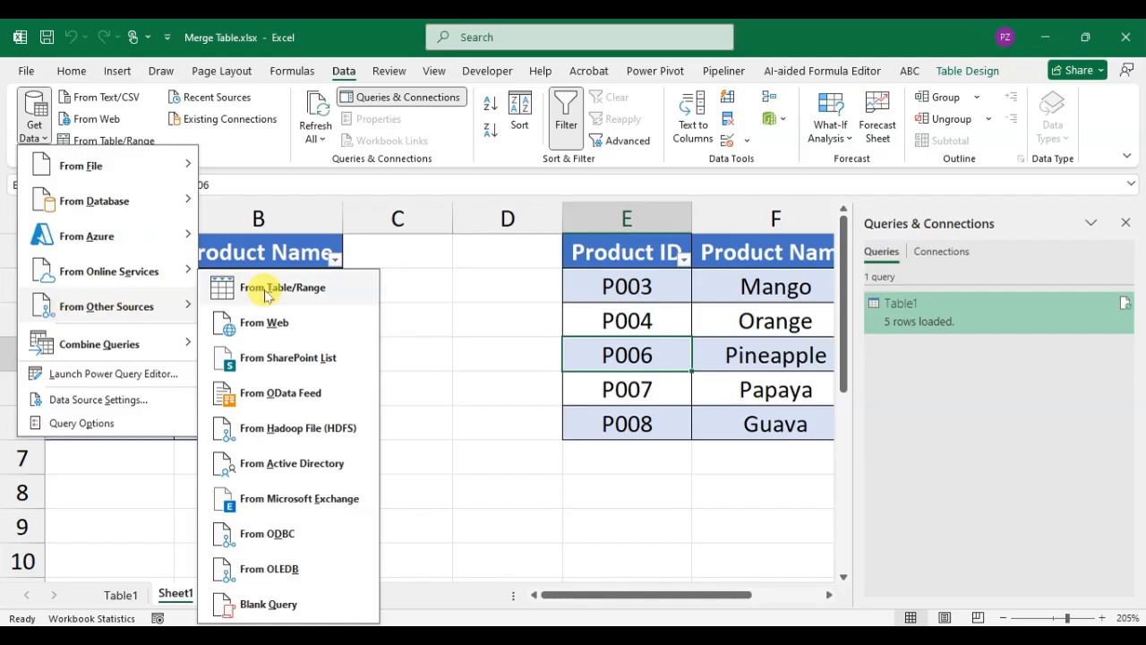
{"action": "left_click", "coordinate": [307, 289]}
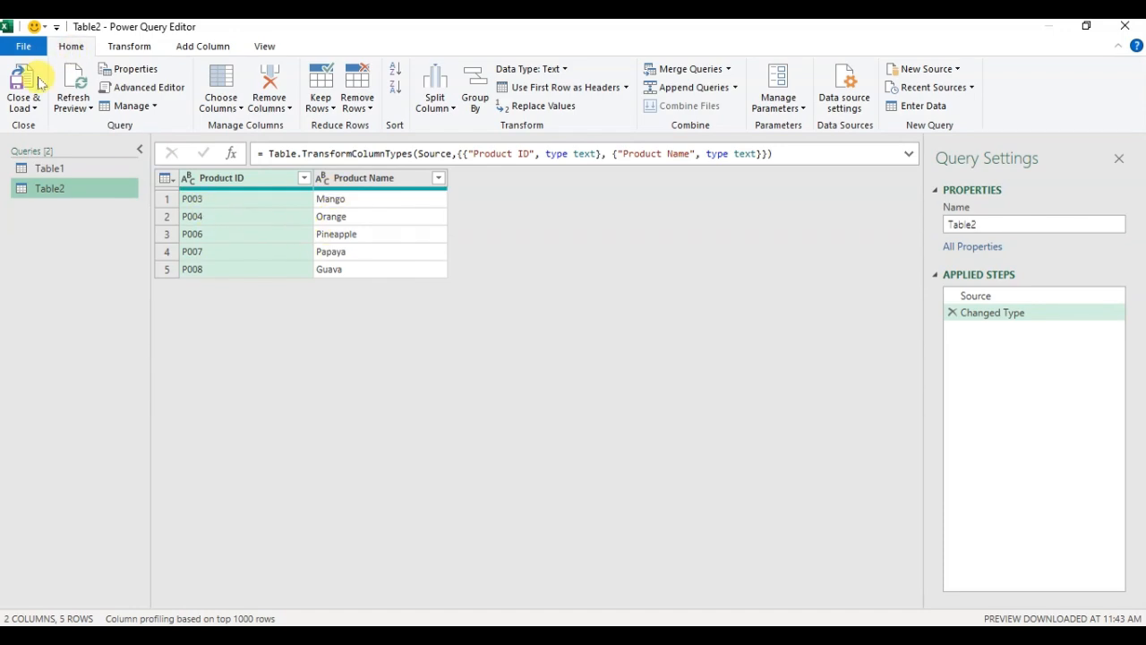
{"action": "left_click", "coordinate": [19, 89]}
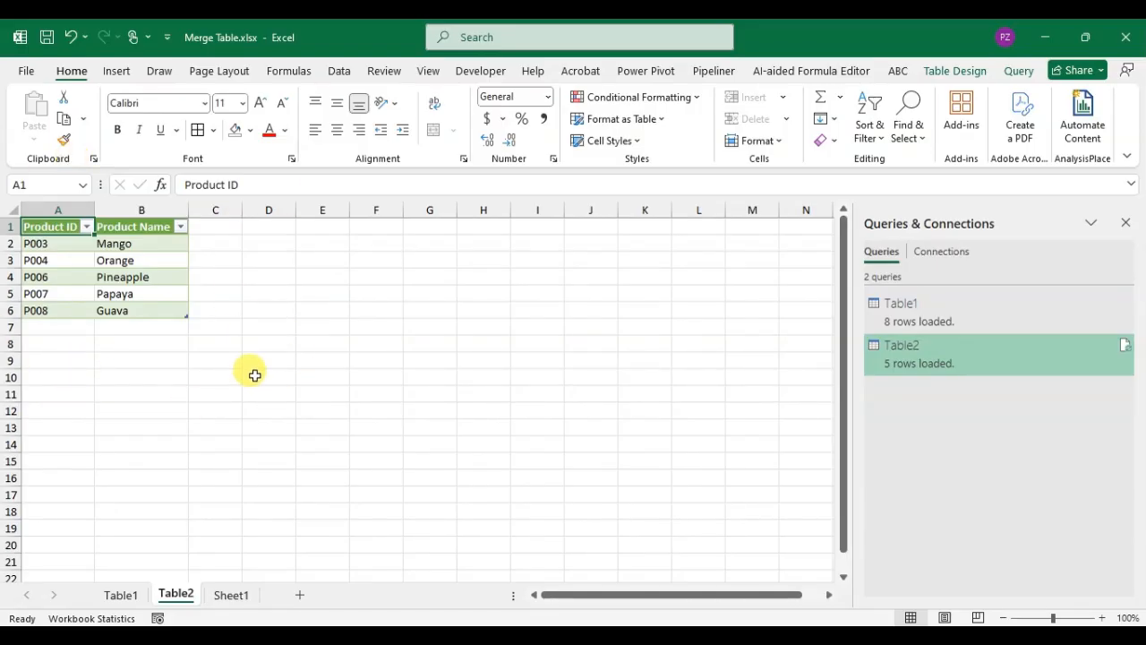
Open the Table1 query in the Power Query Editor, check the Table2 query's rows, and return to Table1.
{"action": "left_click", "coordinate": [121, 594]}
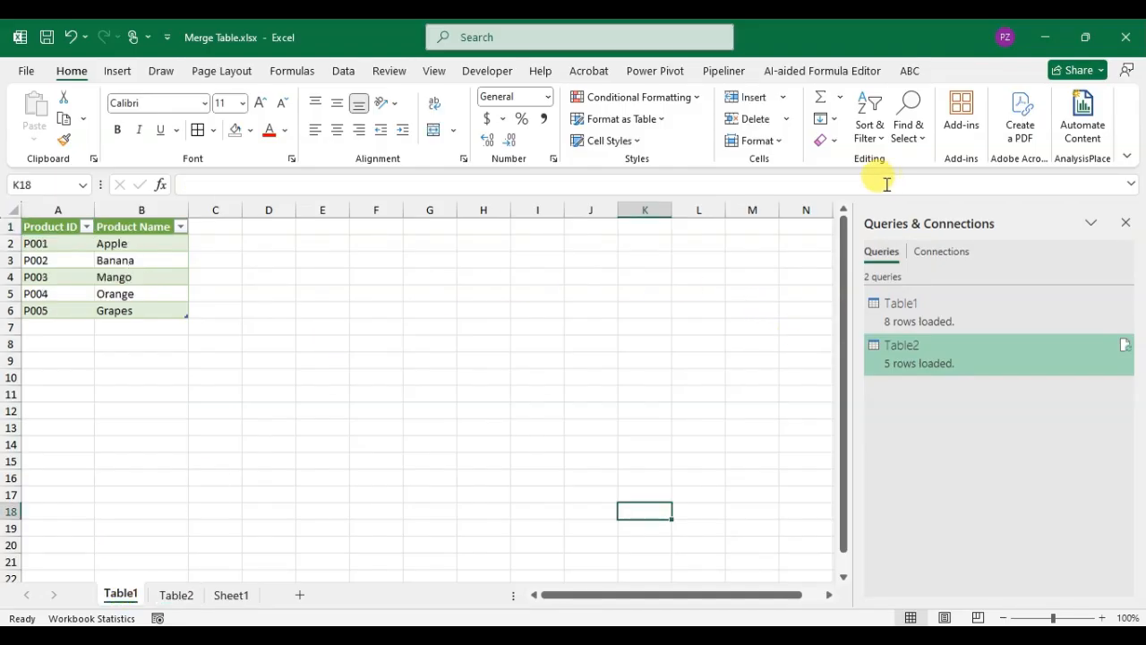
{"action": "double_click", "coordinate": [948, 309]}
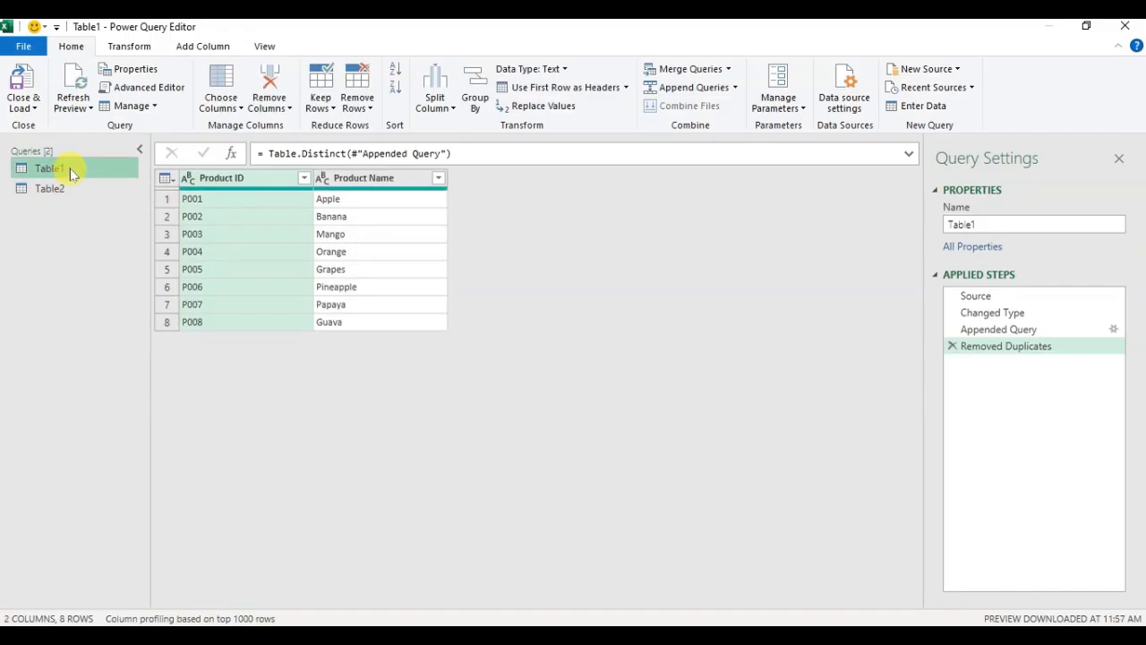
{"action": "left_click", "coordinate": [80, 191]}
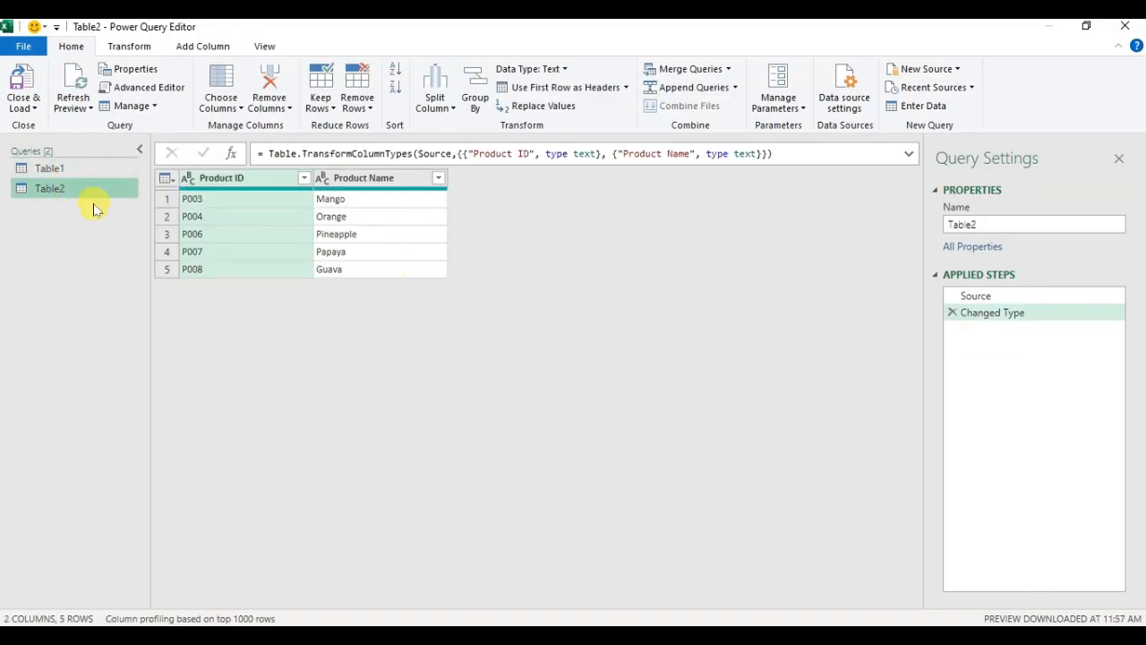
{"action": "left_click", "coordinate": [55, 168]}
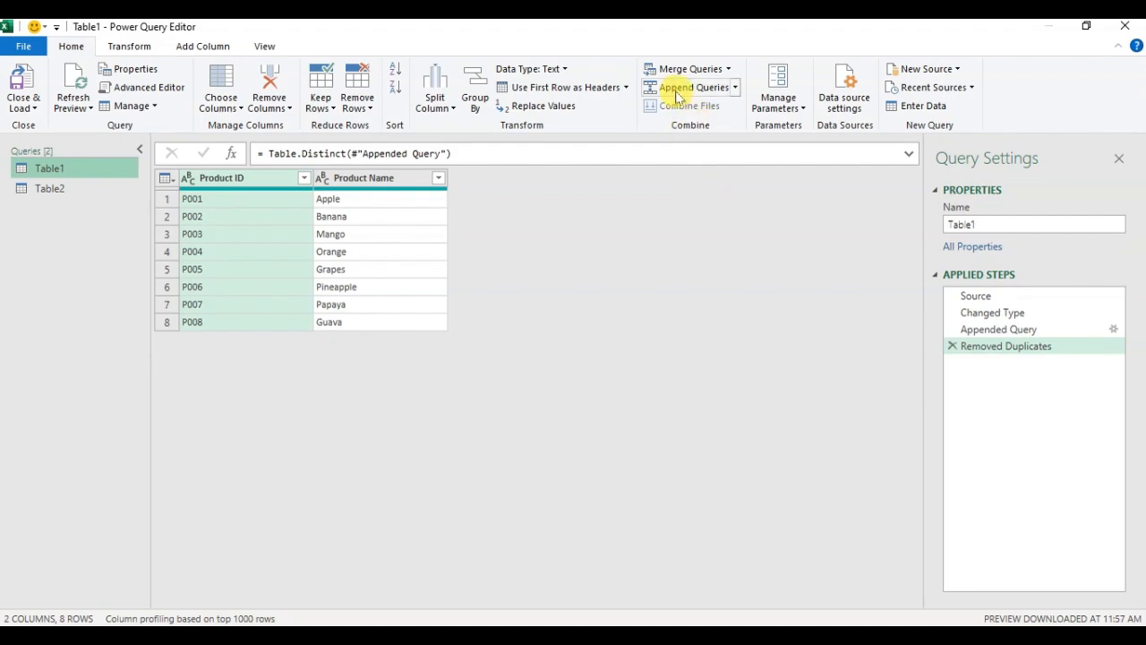
Append Table2 to the current Table1 query as a two-table append.
{"action": "left_click", "coordinate": [736, 87]}
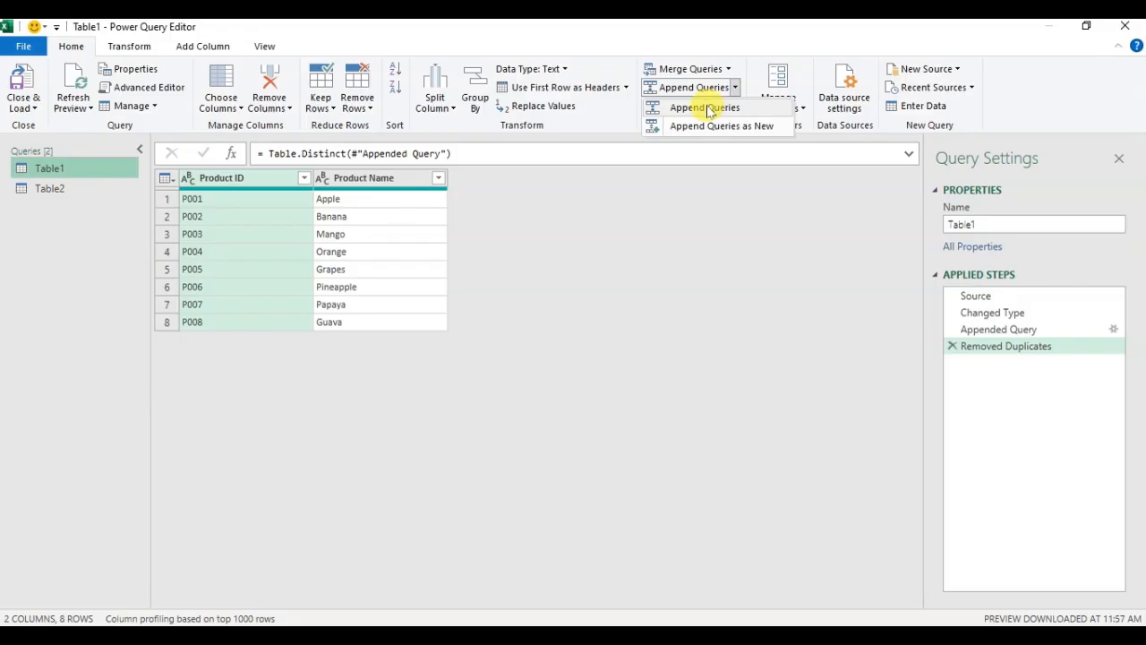
{"action": "left_click", "coordinate": [706, 107]}
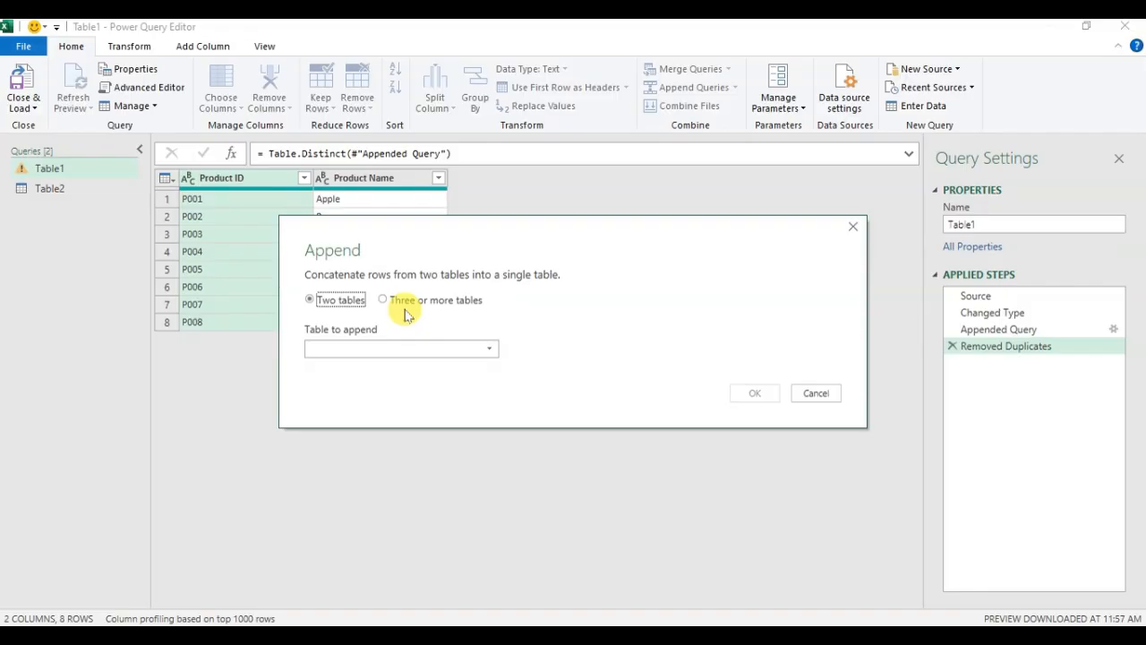
{"action": "left_click", "coordinate": [473, 350]}
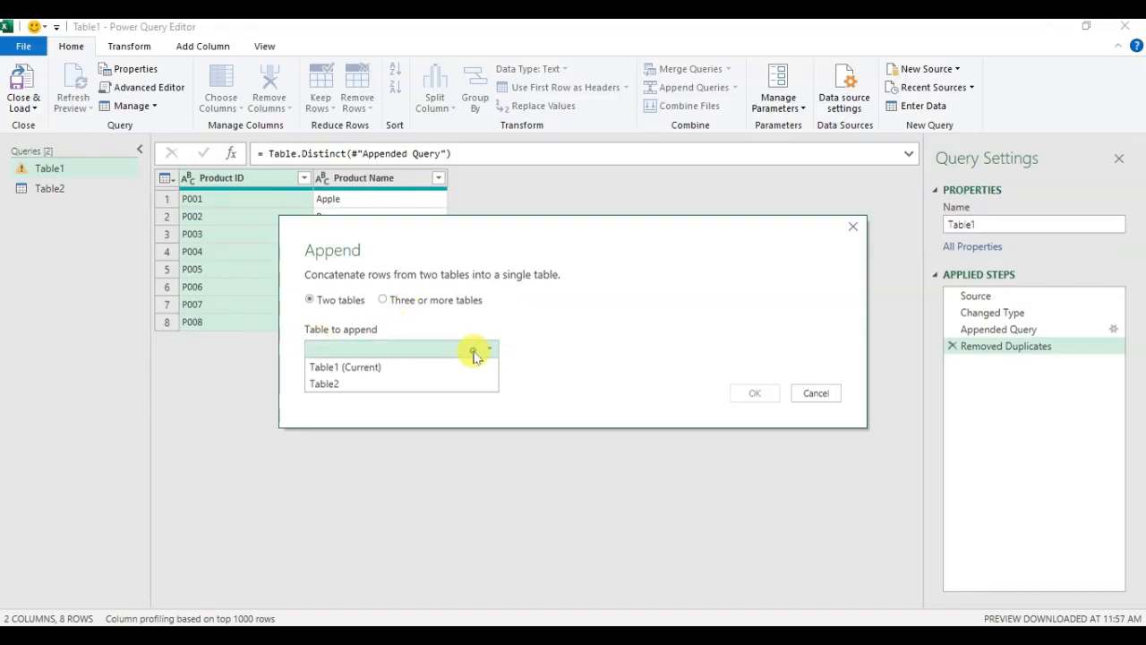
{"action": "left_click", "coordinate": [331, 385]}
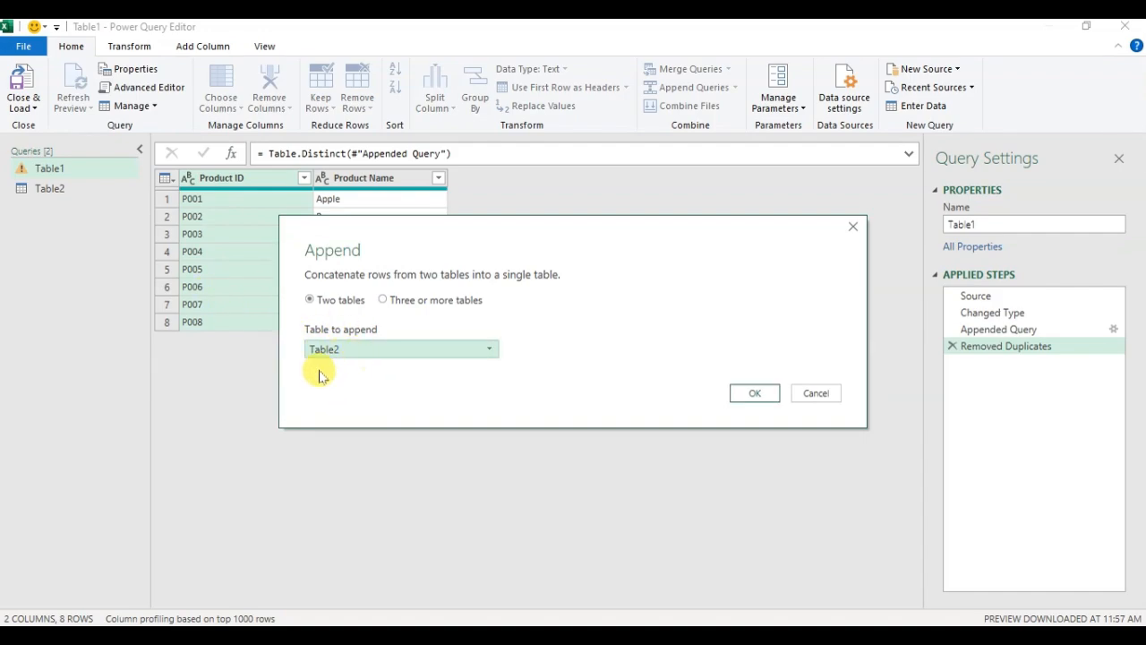
{"action": "left_click", "coordinate": [755, 394]}
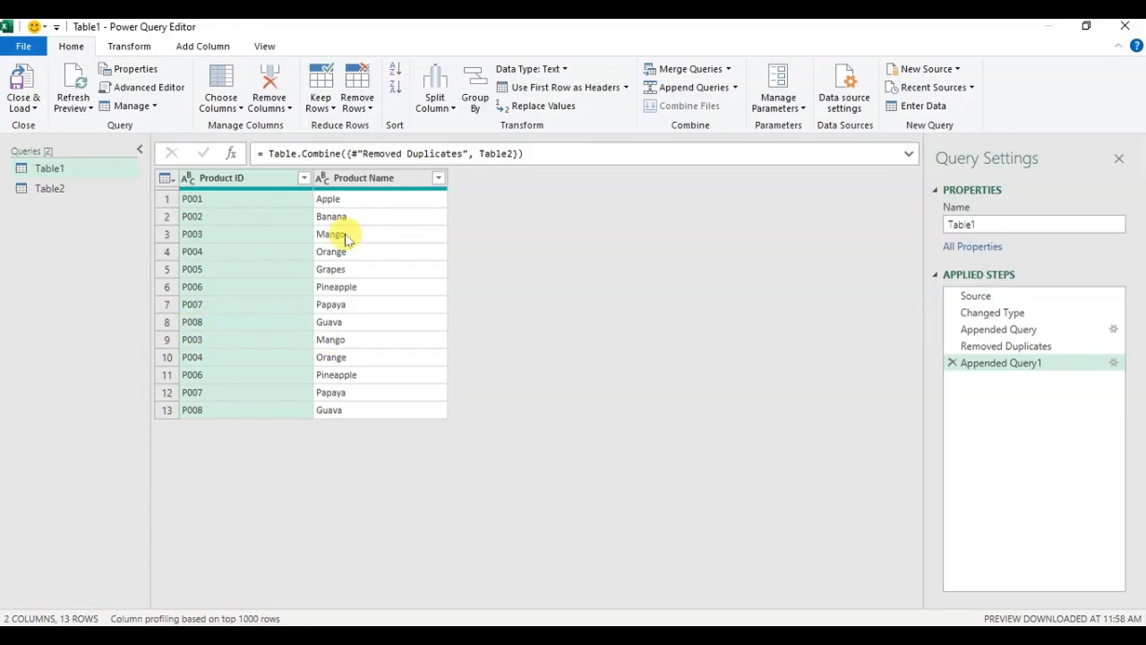
Remove duplicate rows across the Product ID and Product Name columns, and load the updated Table1 query back to its worksheet.
{"action": "left_click", "coordinate": [259, 184]}
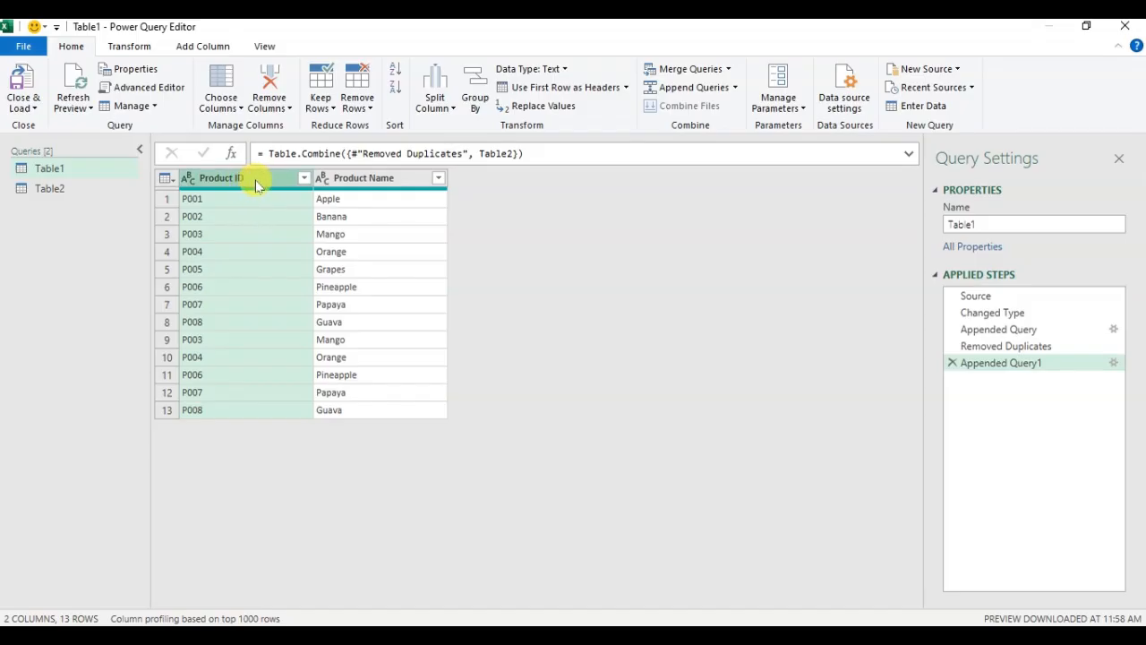
{"action": "left_click", "coordinate": [358, 183], "text": "ctrl"}
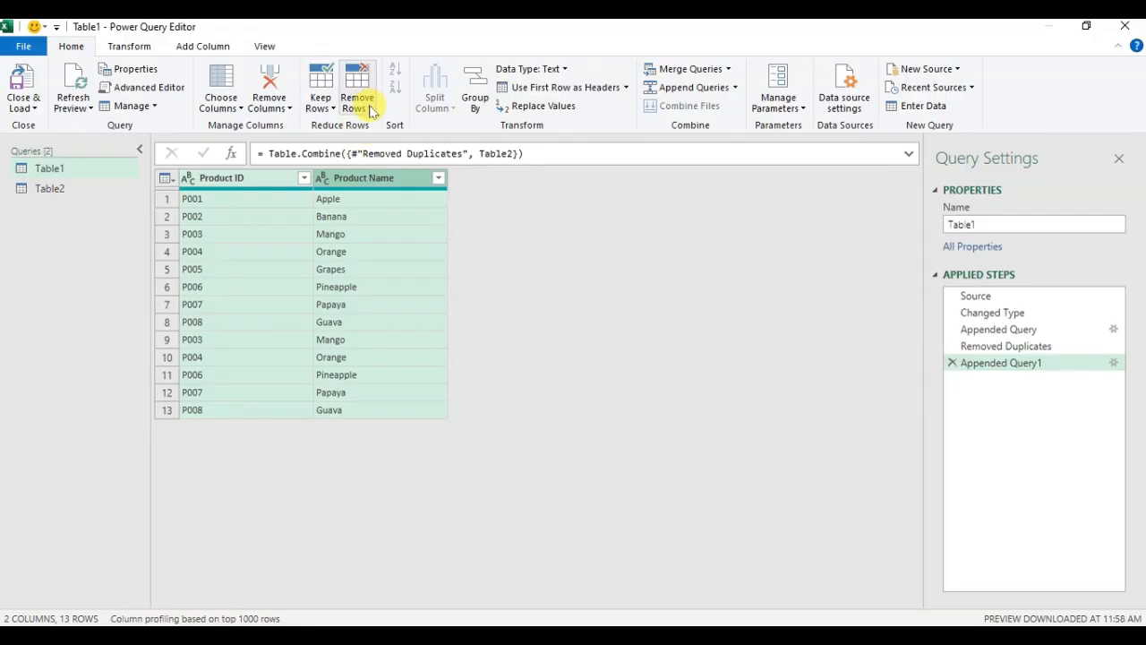
{"action": "left_click", "coordinate": [369, 108]}
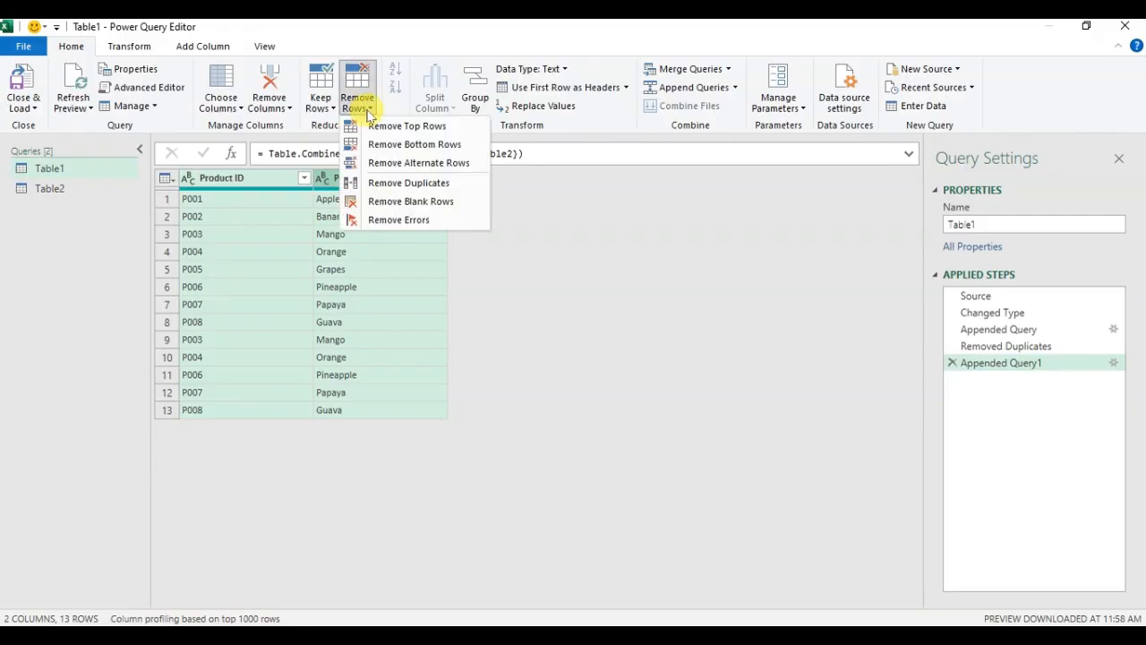
{"action": "left_click", "coordinate": [383, 185]}
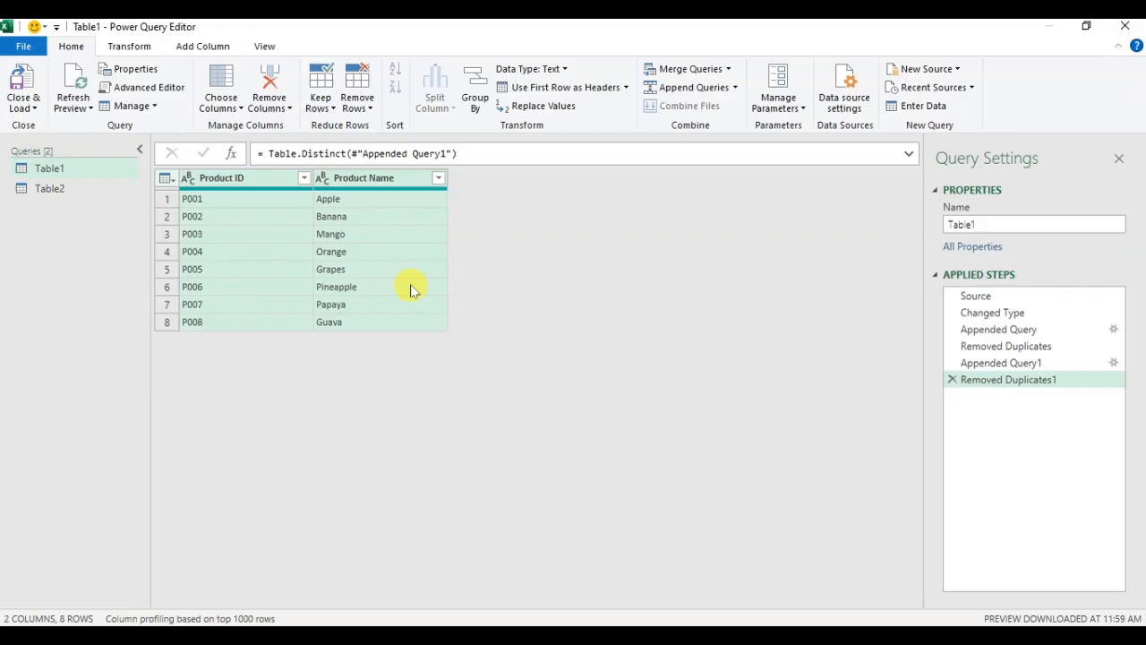
{"action": "left_click", "coordinate": [25, 74]}
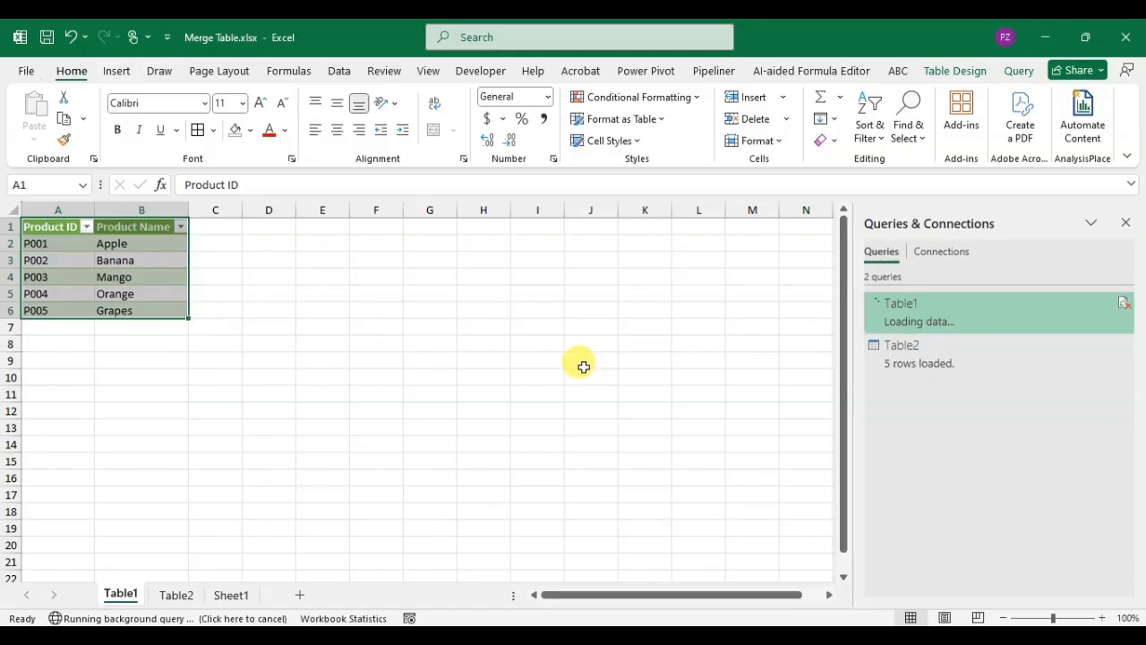
{"action": "left_click", "coordinate": [220, 413]}
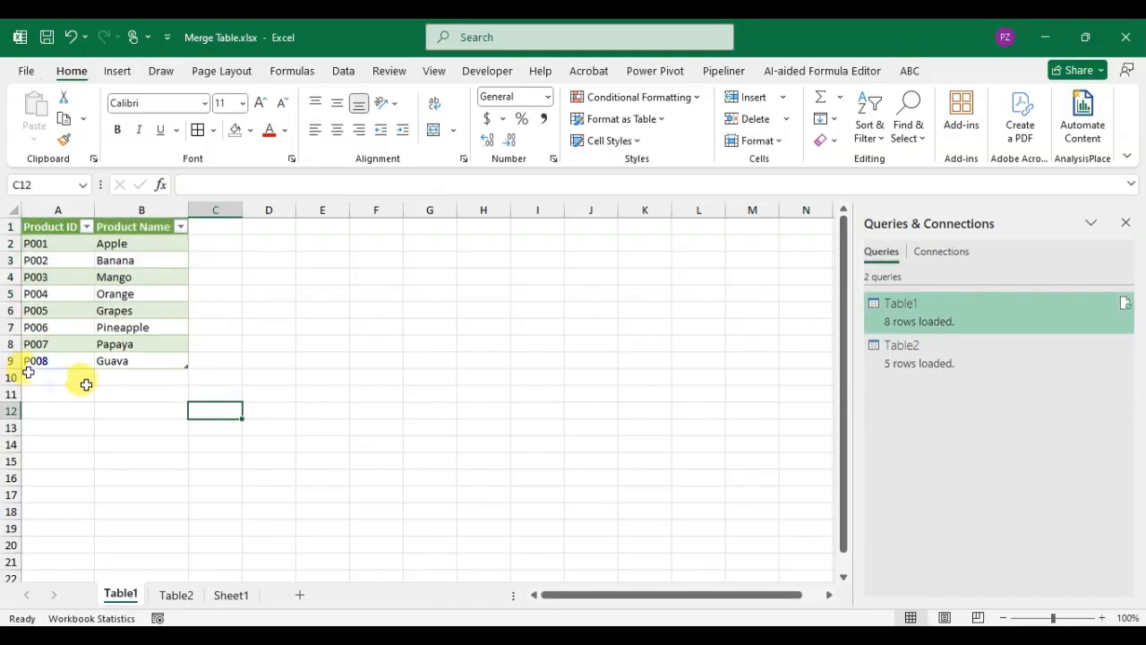